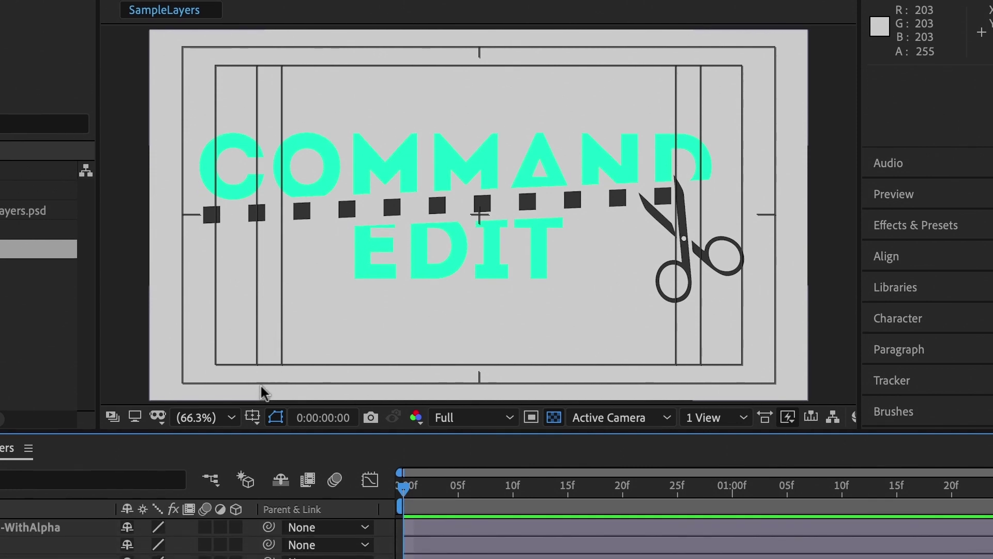
Step: Turn Title/Action Safe off, then back on, from the grid and guide options menu
click(252, 417)
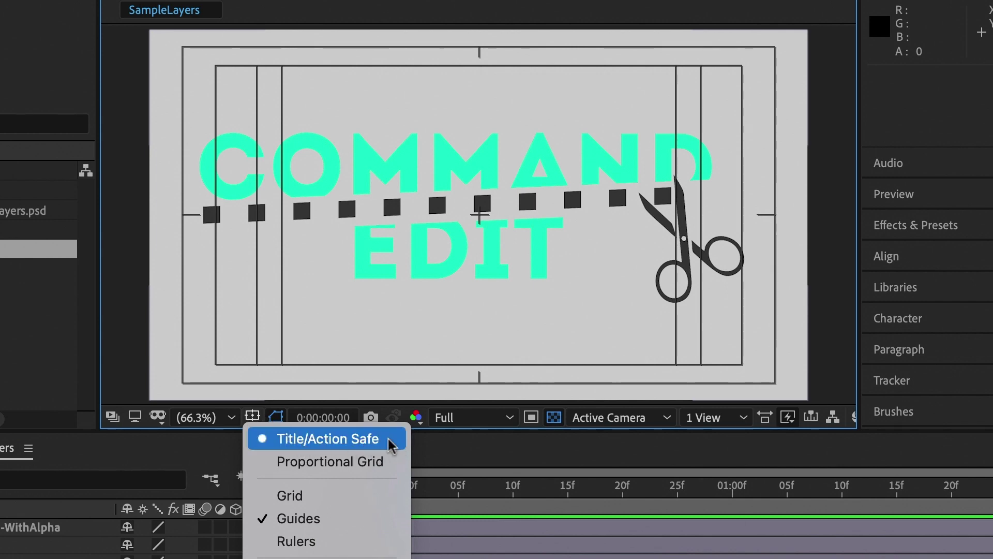
click(390, 444)
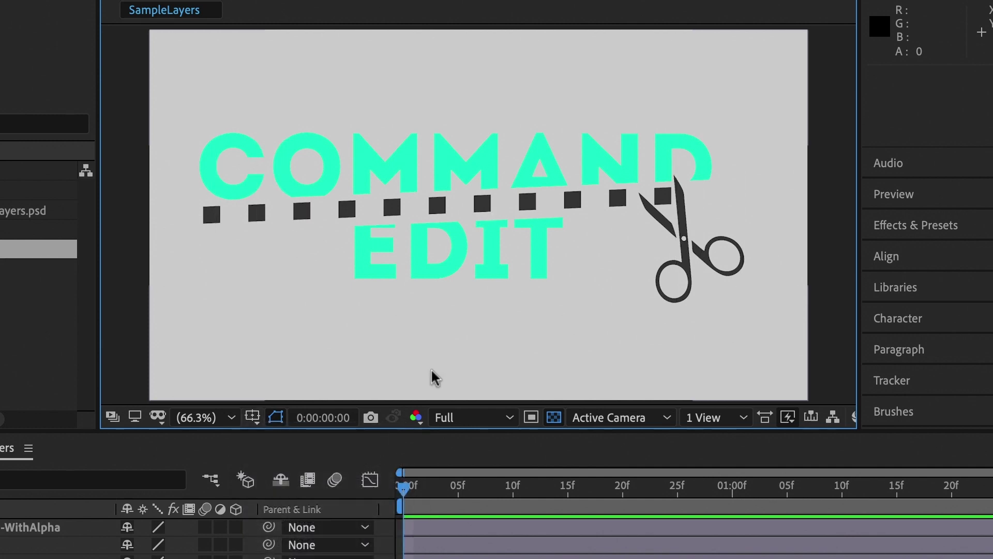
click(252, 417)
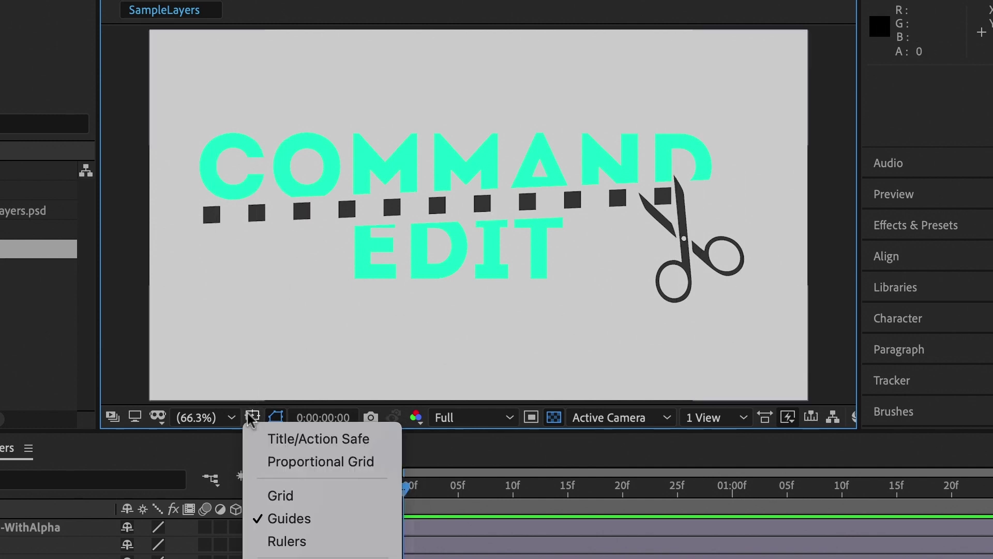
click(377, 438)
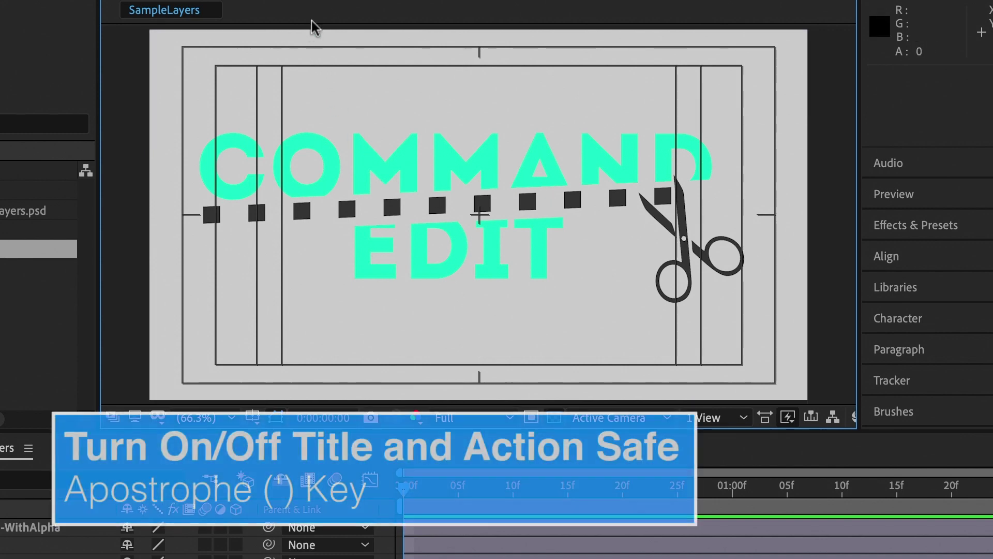
Step: Toggle the title and action safe guides off and on with the apostrophe shortcut, leaving them visible
key(apostrophe)
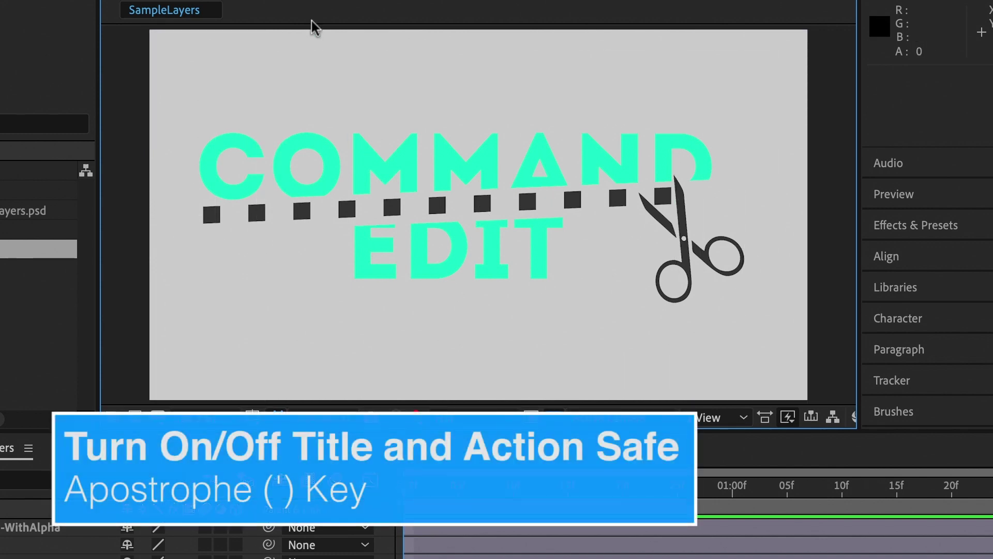
key(apostrophe)
key(apostrophe)
key(apostrophe)
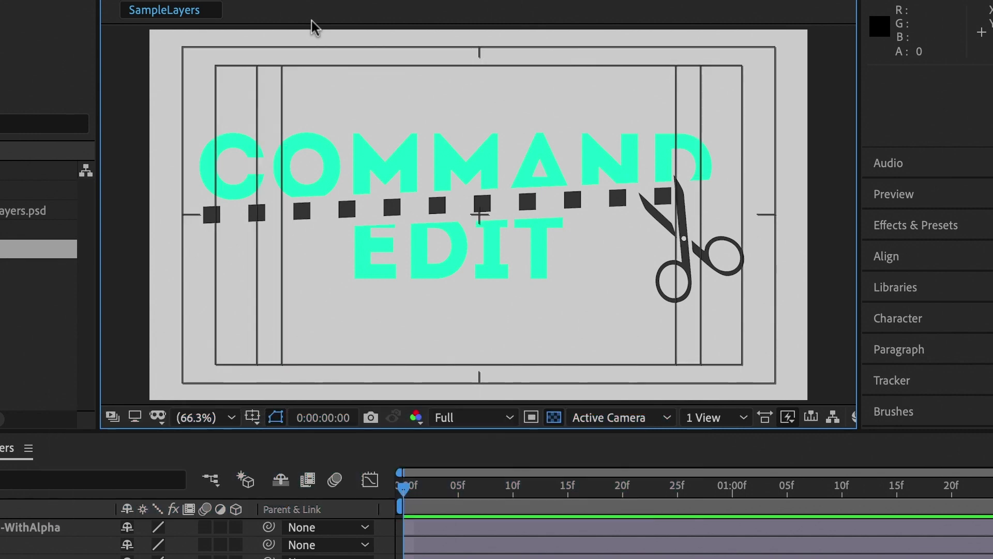
key(apostrophe)
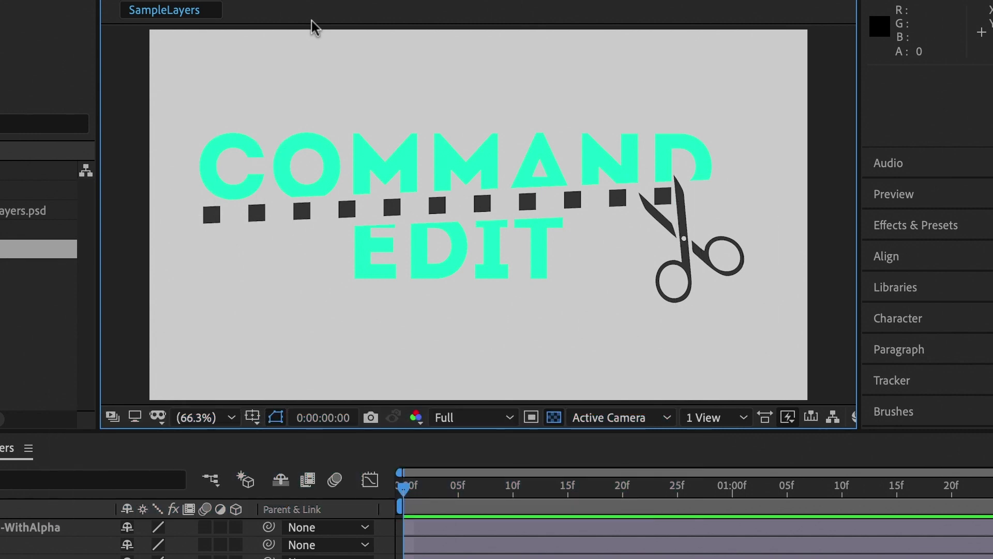
key(apostrophe)
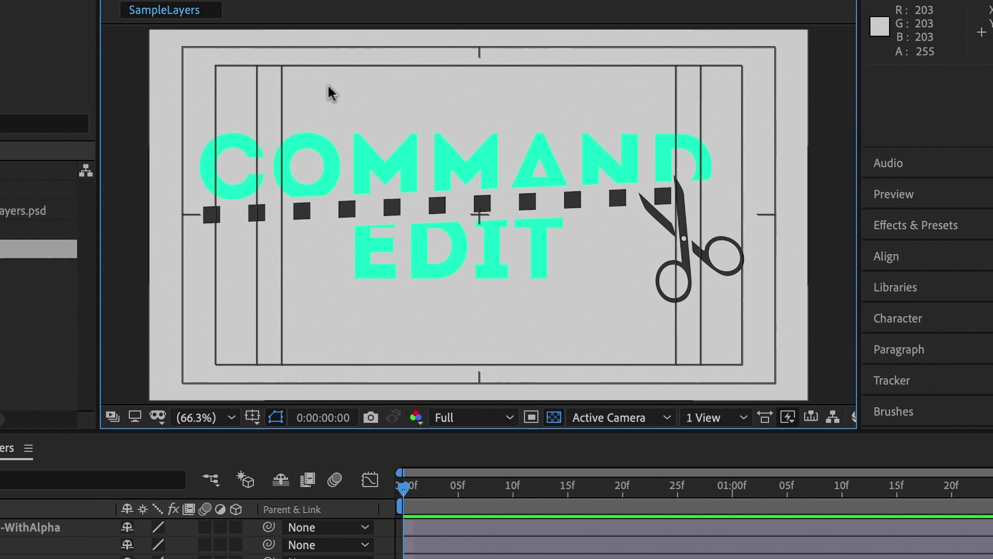
key(ctrl+r)
drag(423, 34, 442, 167)
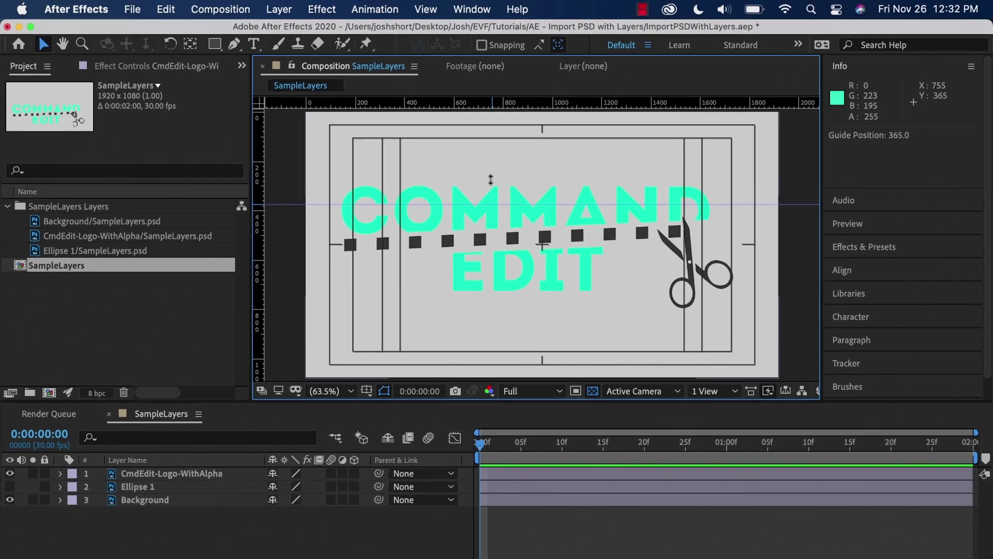
drag(491, 181, 475, 88)
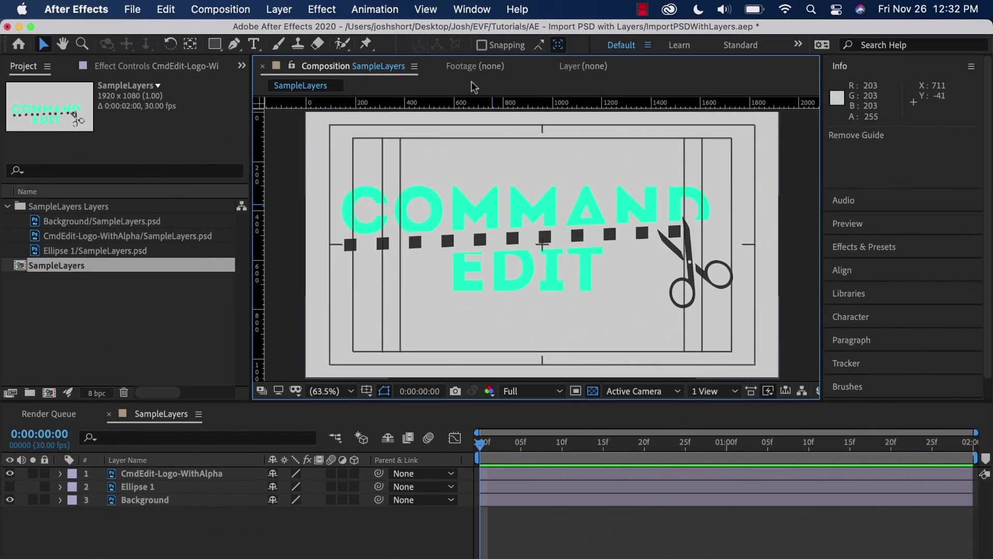
key(ctrl+r)
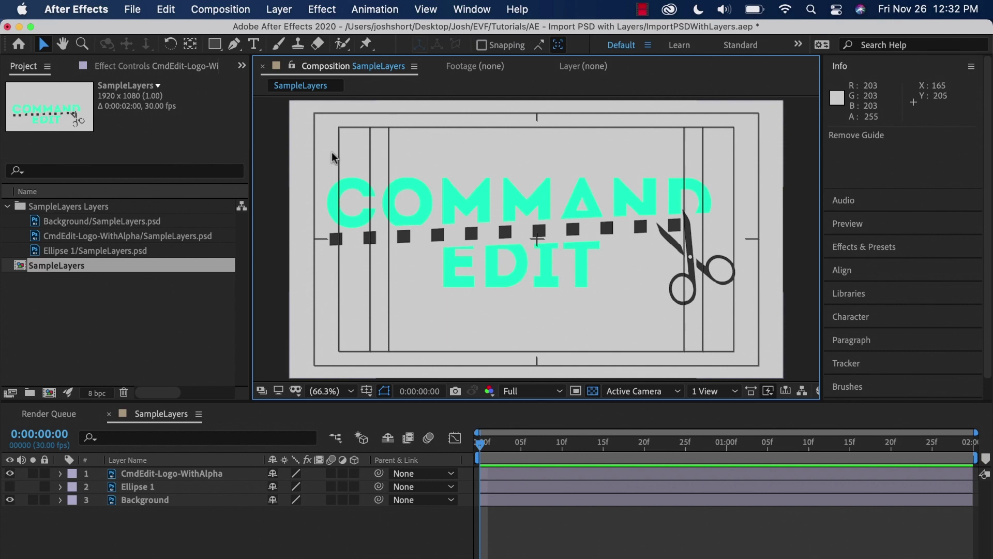
Step: Change the Action-safe margin from 10% to 5% in Grids & Guides preferences
click(86, 9)
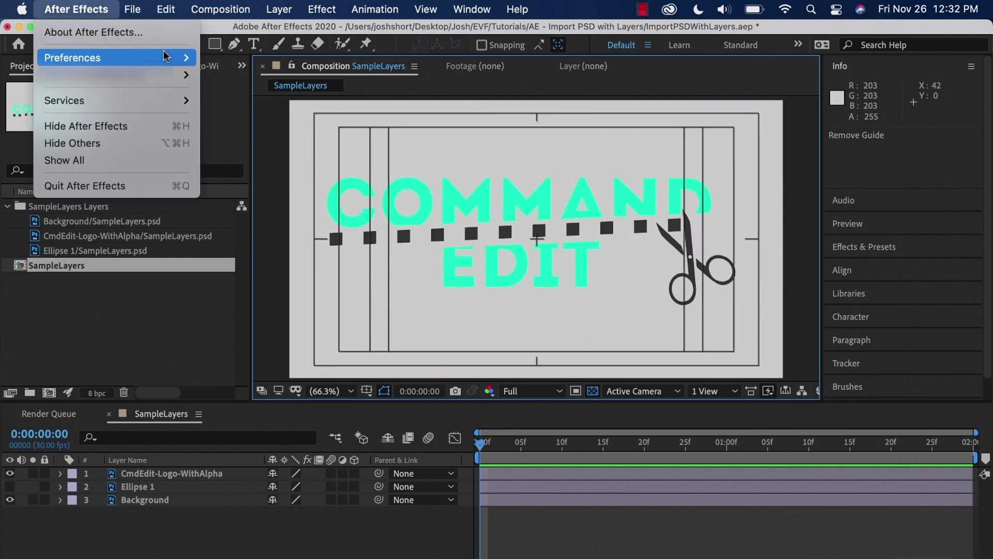
mouse_move(73, 57)
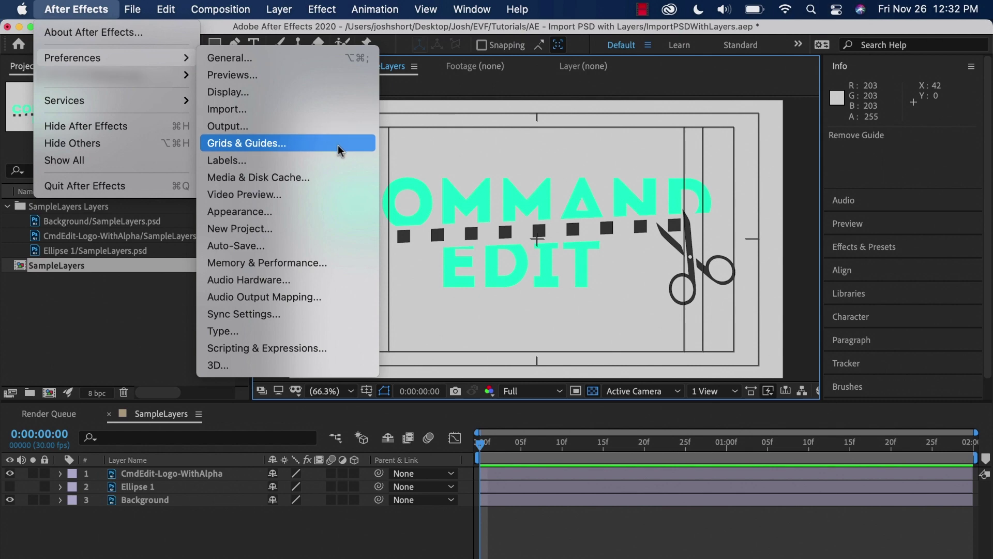
click(337, 145)
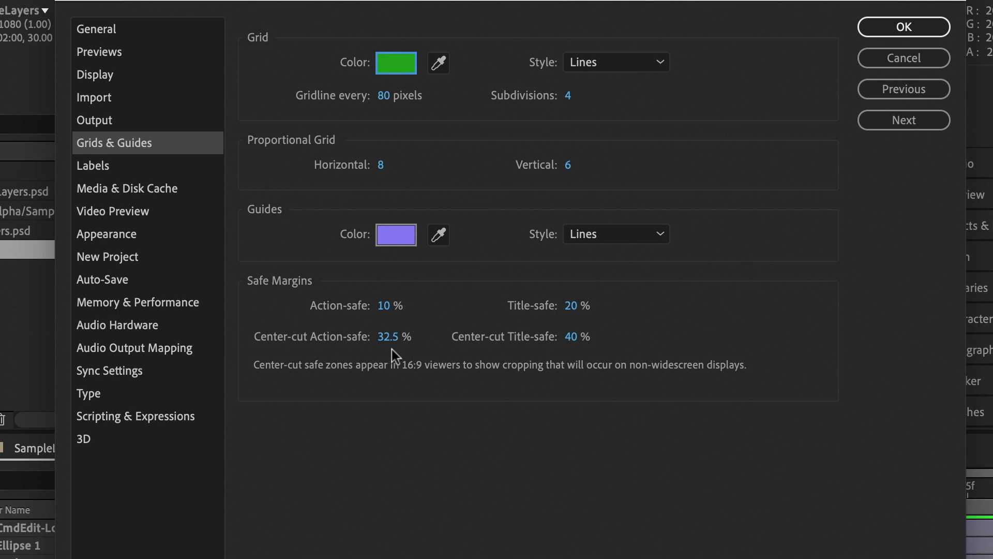
click(383, 306)
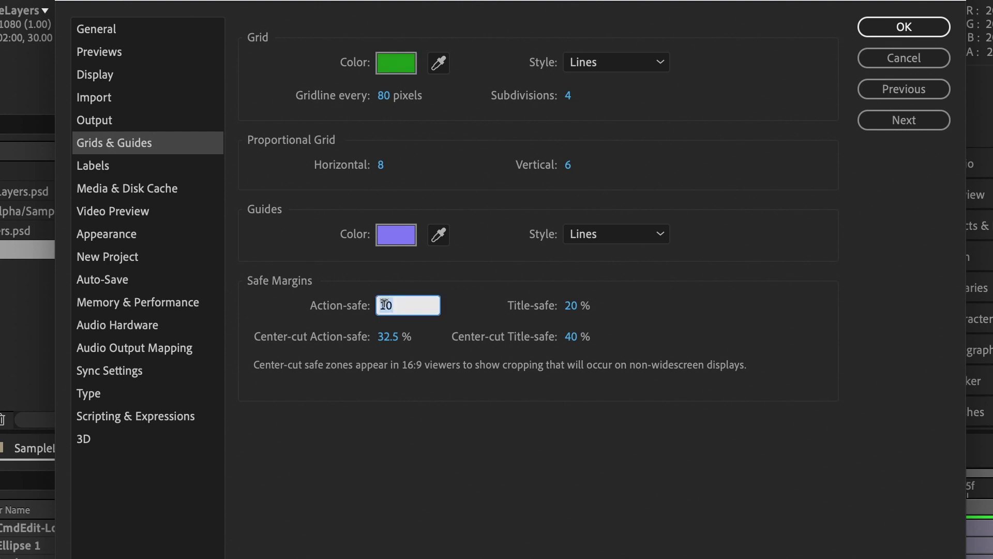
text(5)
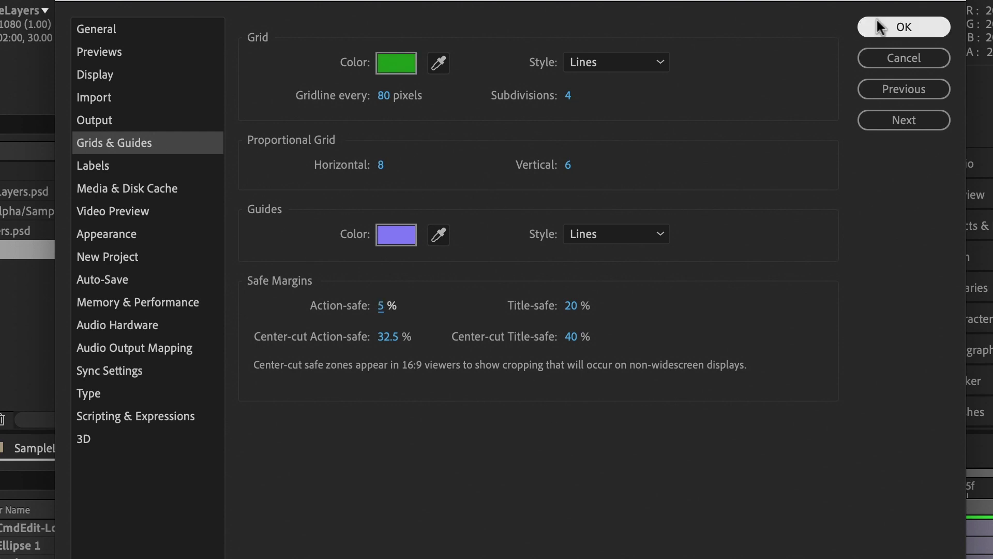
click(877, 23)
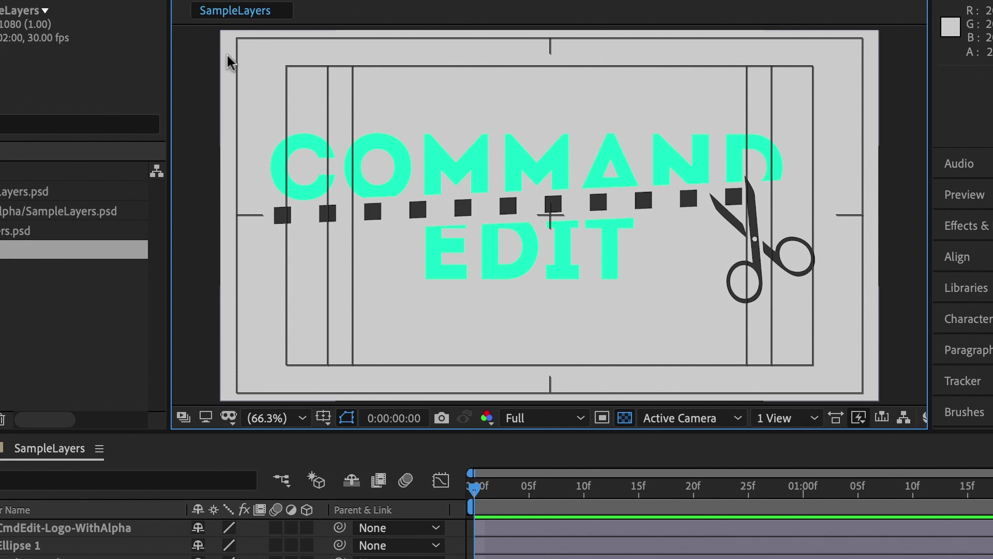
Step: Set the Action-safe margin back to 10% in Grids & Guides preferences
click(4, 1)
mouse_move(47, 30)
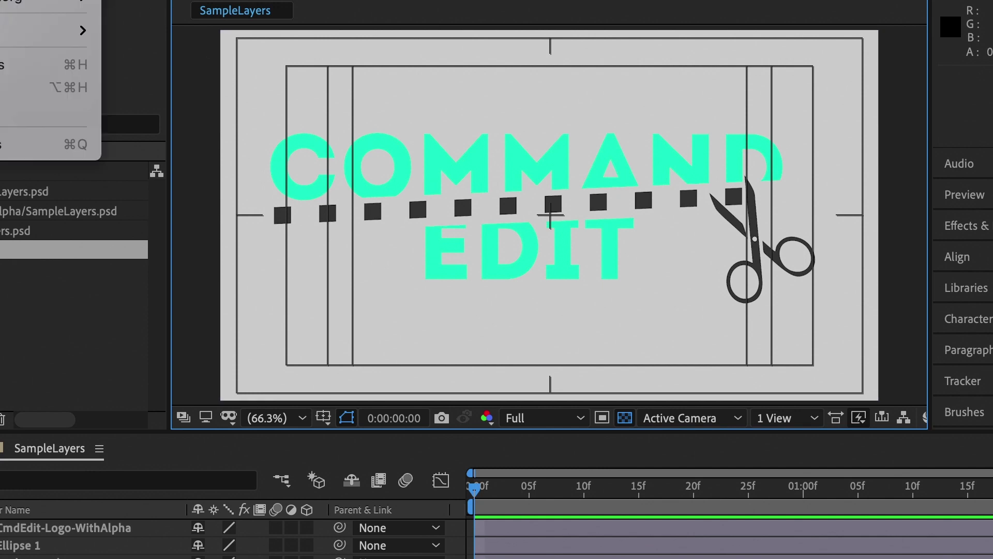
click(255, 88)
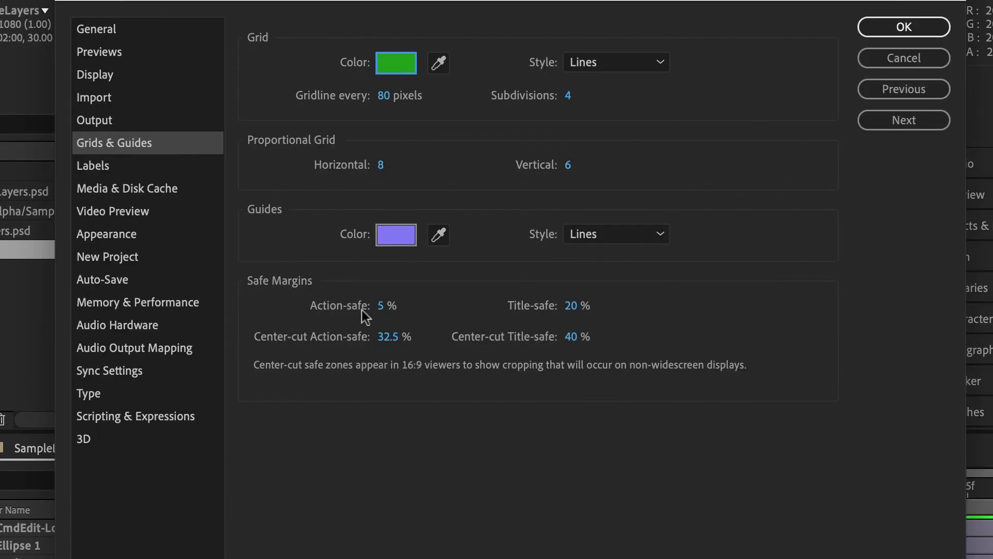
click(382, 308)
text(10)
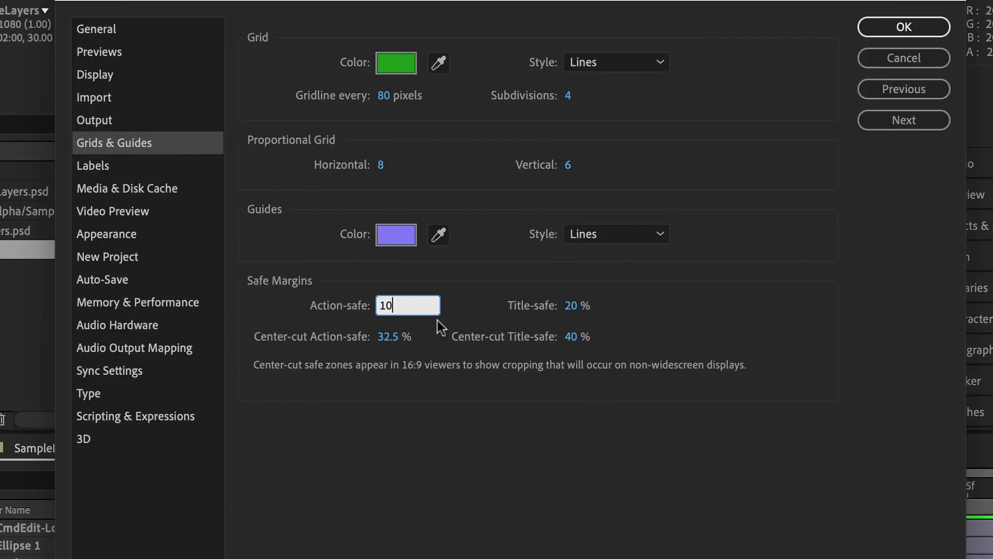
key(Return)
click(886, 30)
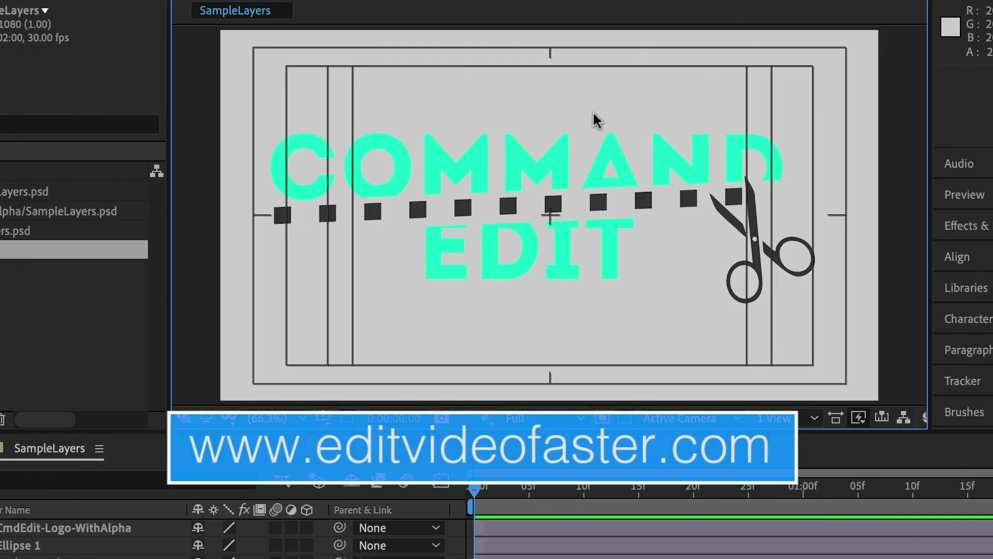